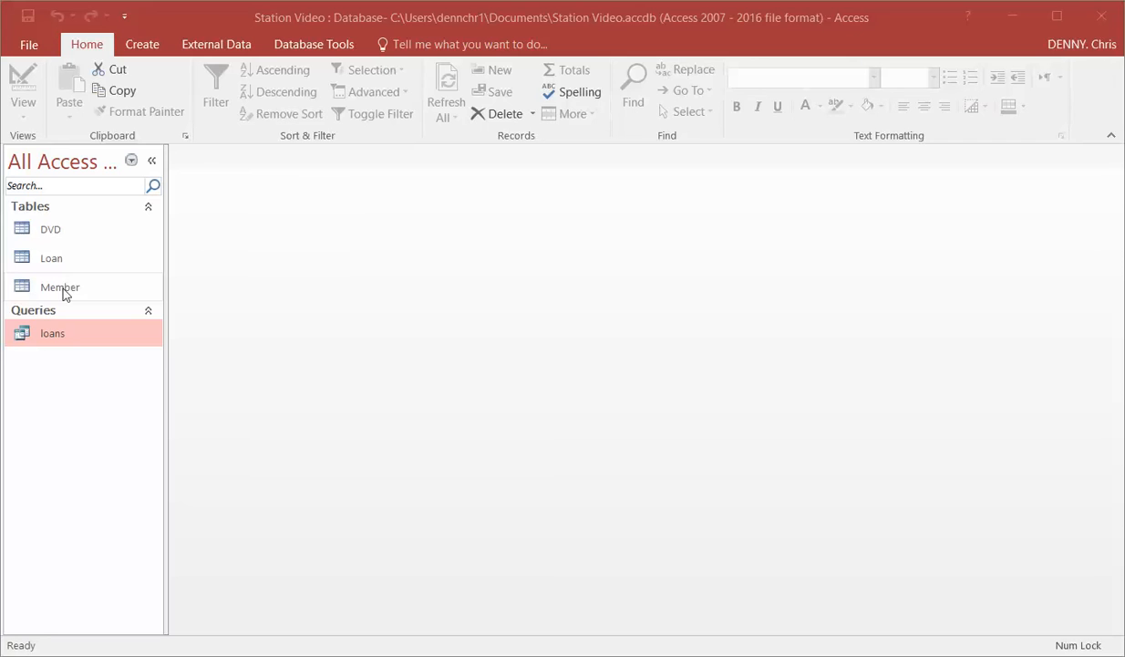
Open the Member table and switch it to Design View.
left_click(61, 287)
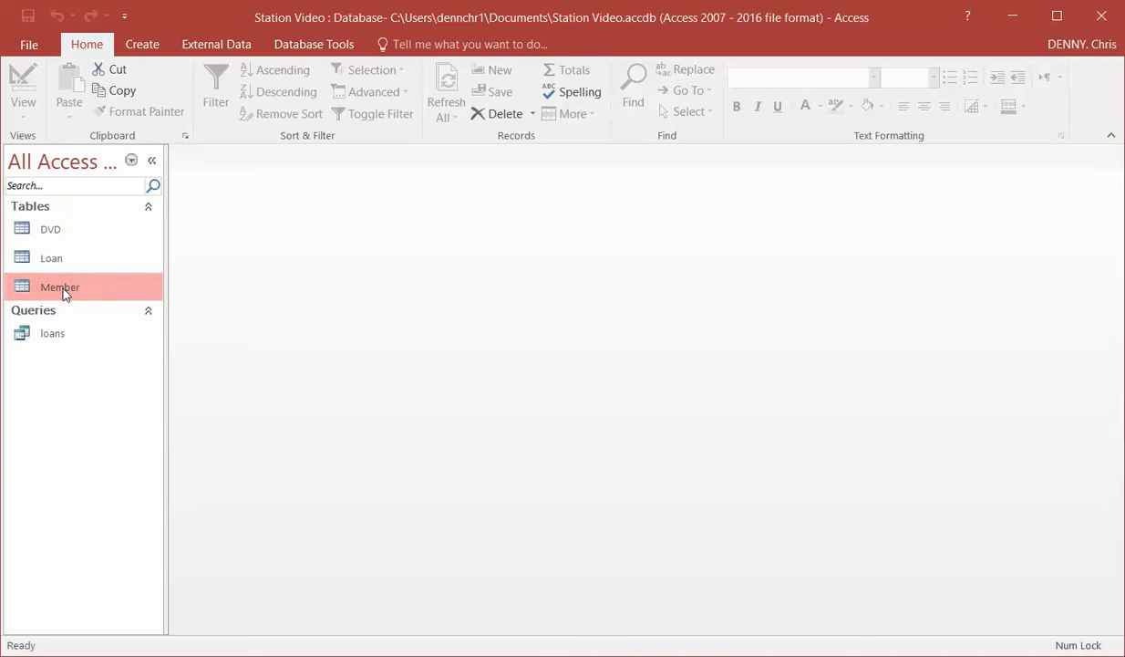
double_click(63, 289)
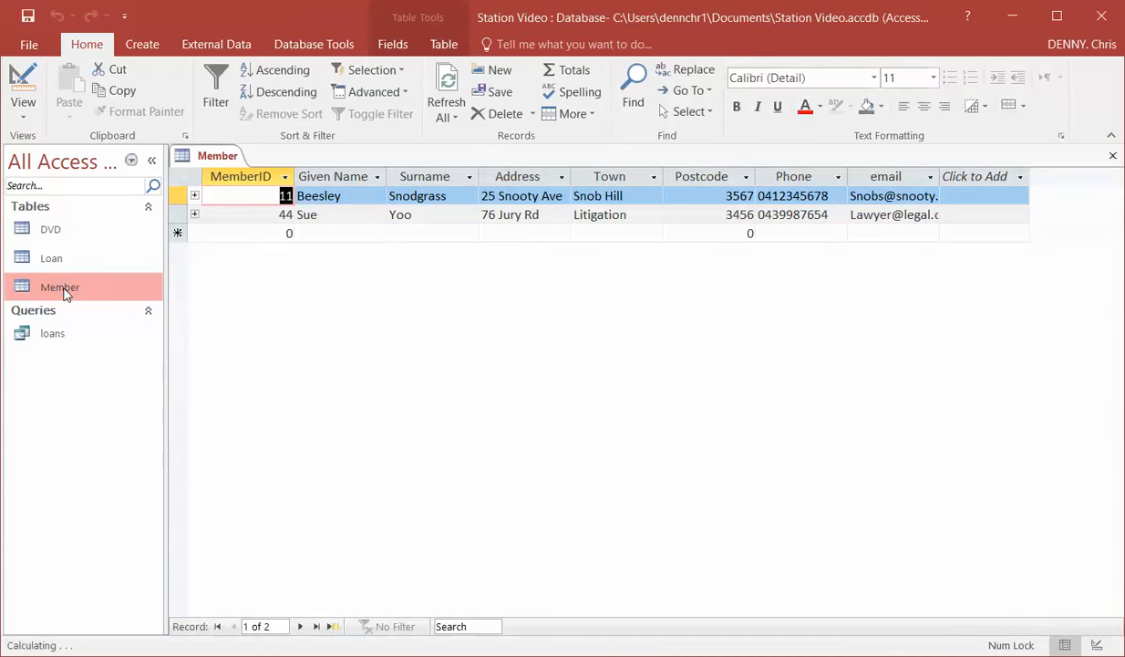
left_click(24, 106)
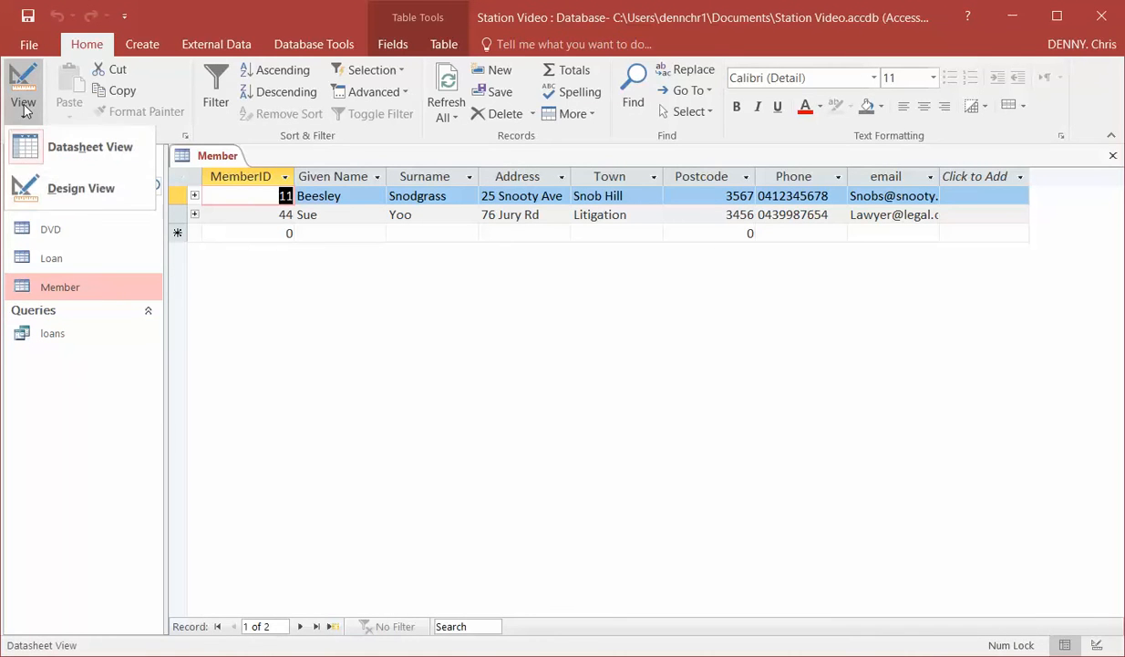
left_click(74, 197)
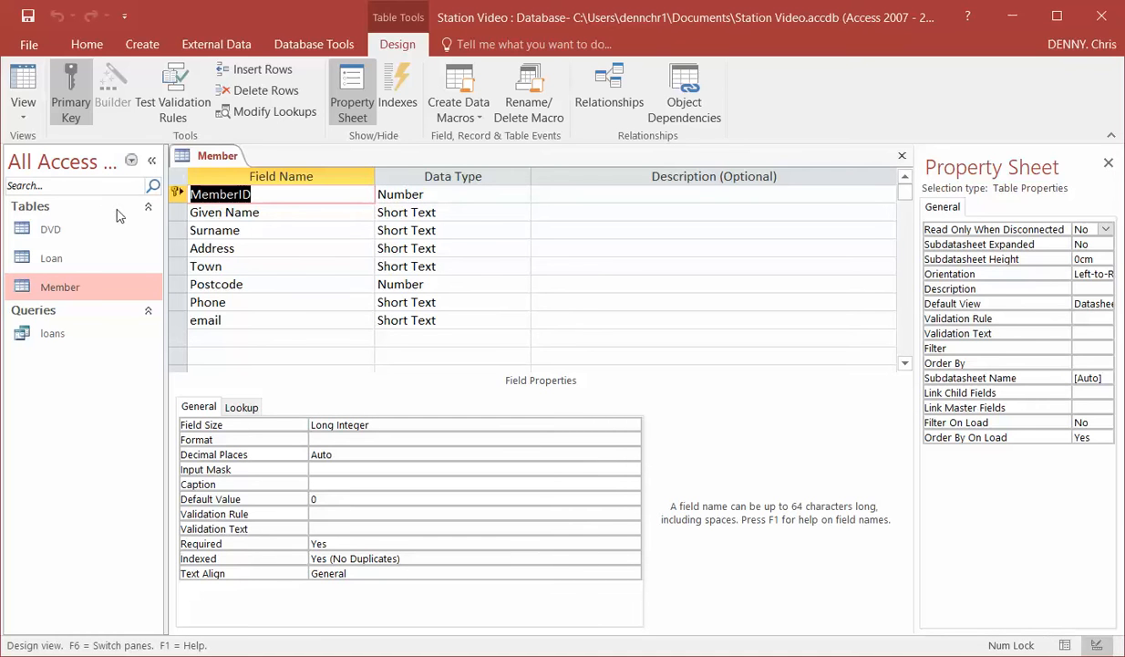
Set the Postcode field's input mask to 0000, then close the Member table and save its design changes.
left_click(256, 285)
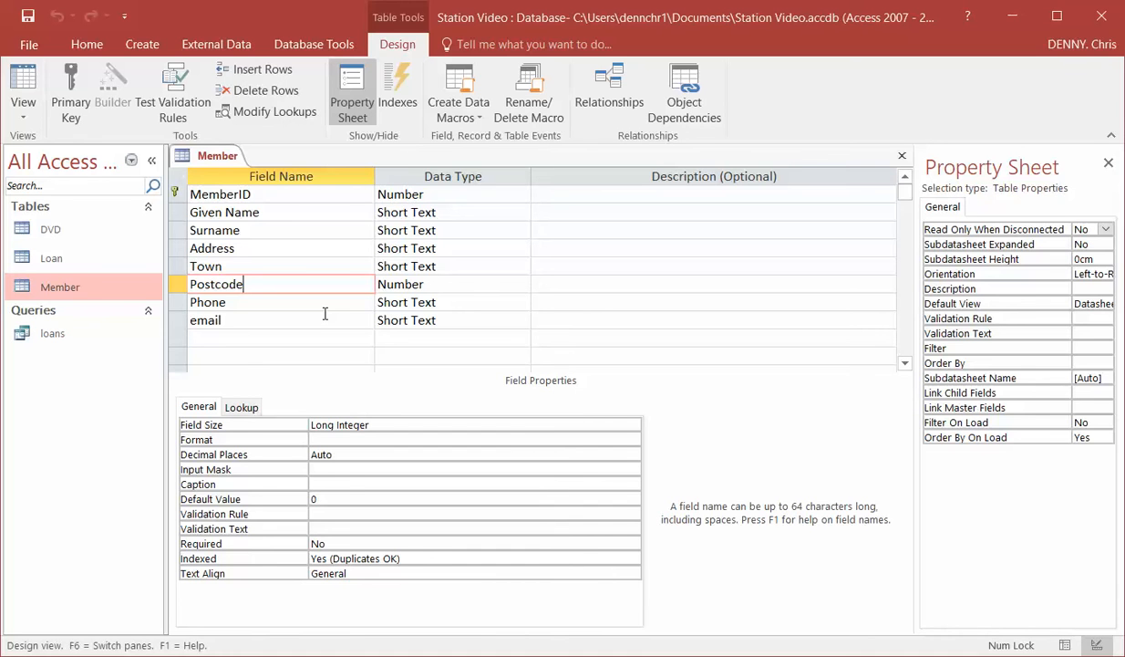
left_click(336, 469)
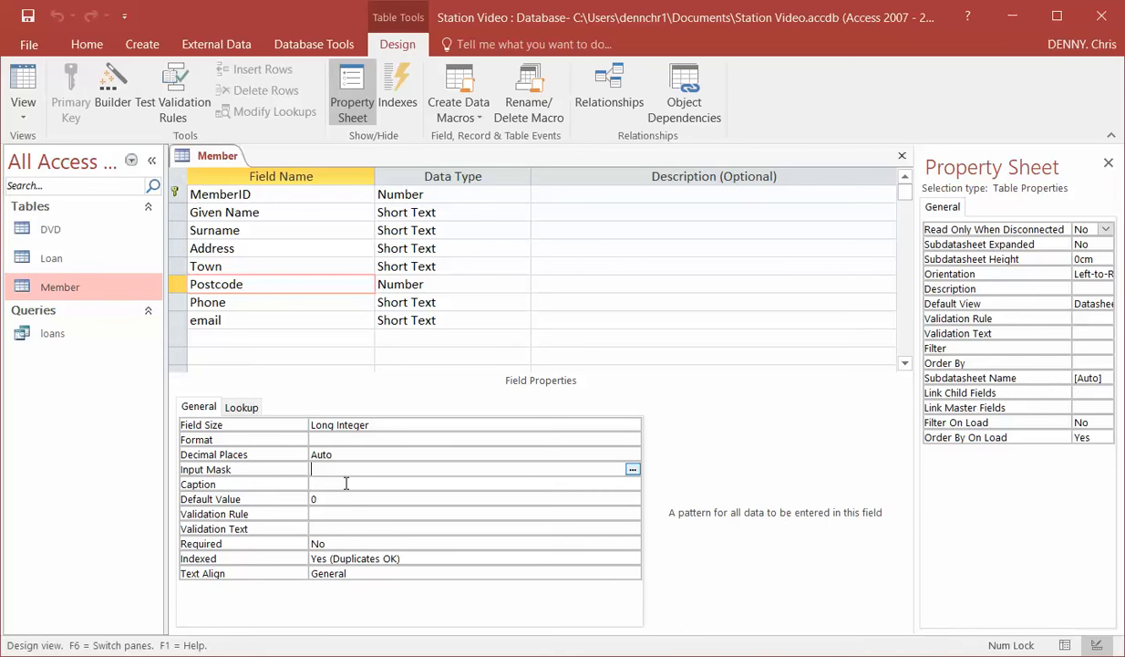
type("0")
type("000")
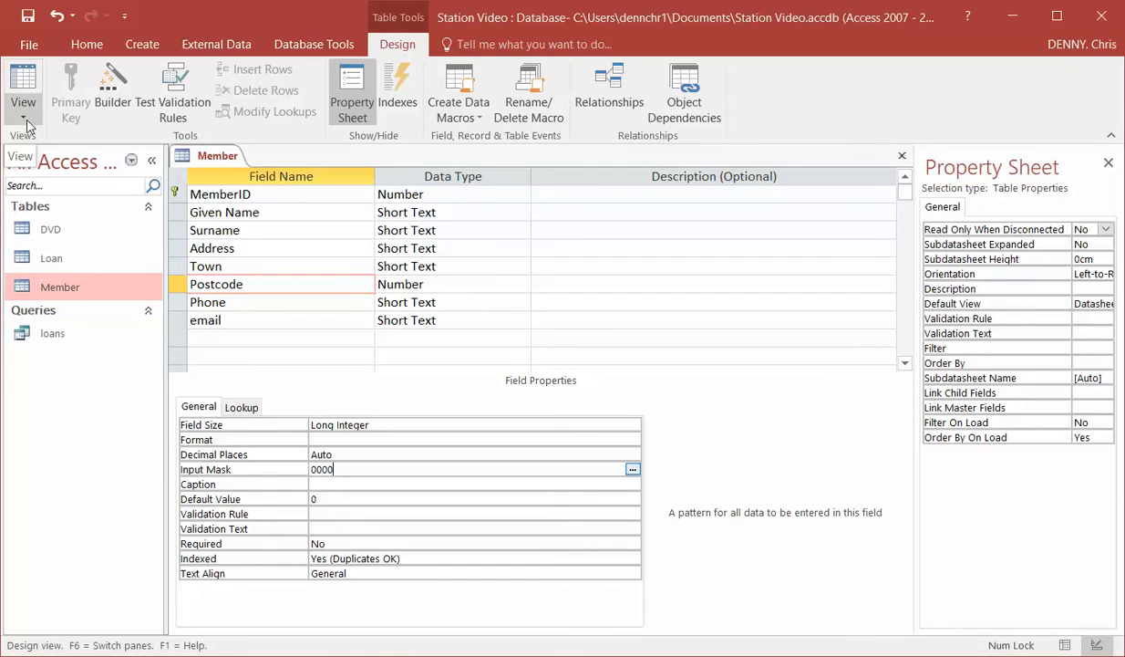
left_click(901, 157)
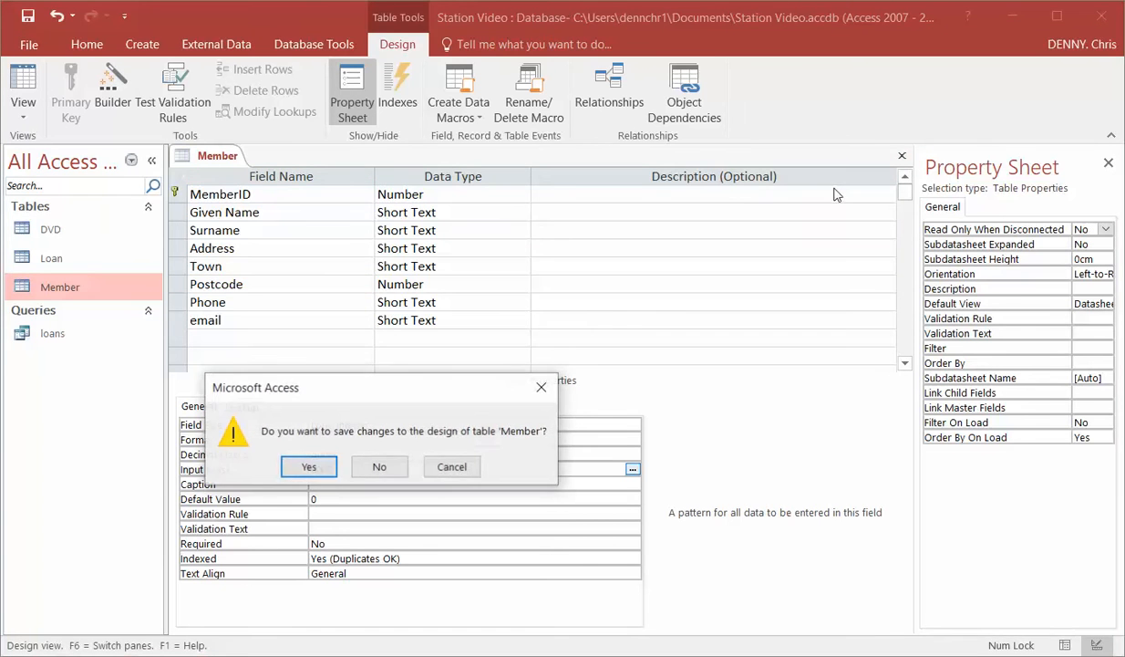
left_click(313, 470)
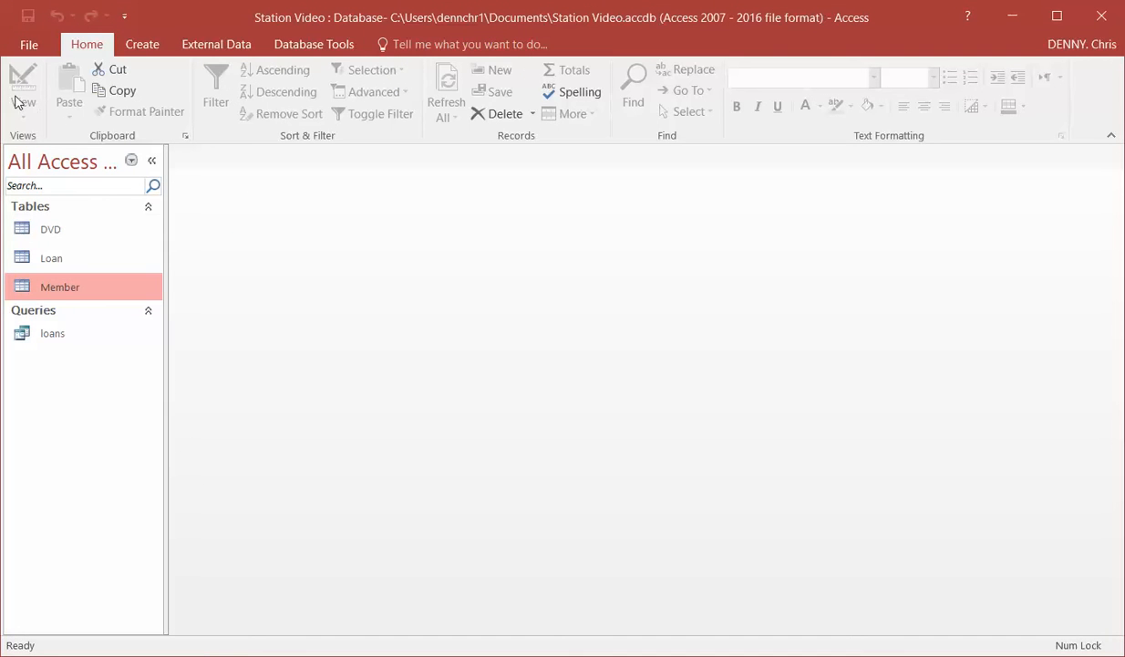
Reopen the Member table and start a new record by entering the member ID.
double_click(55, 288)
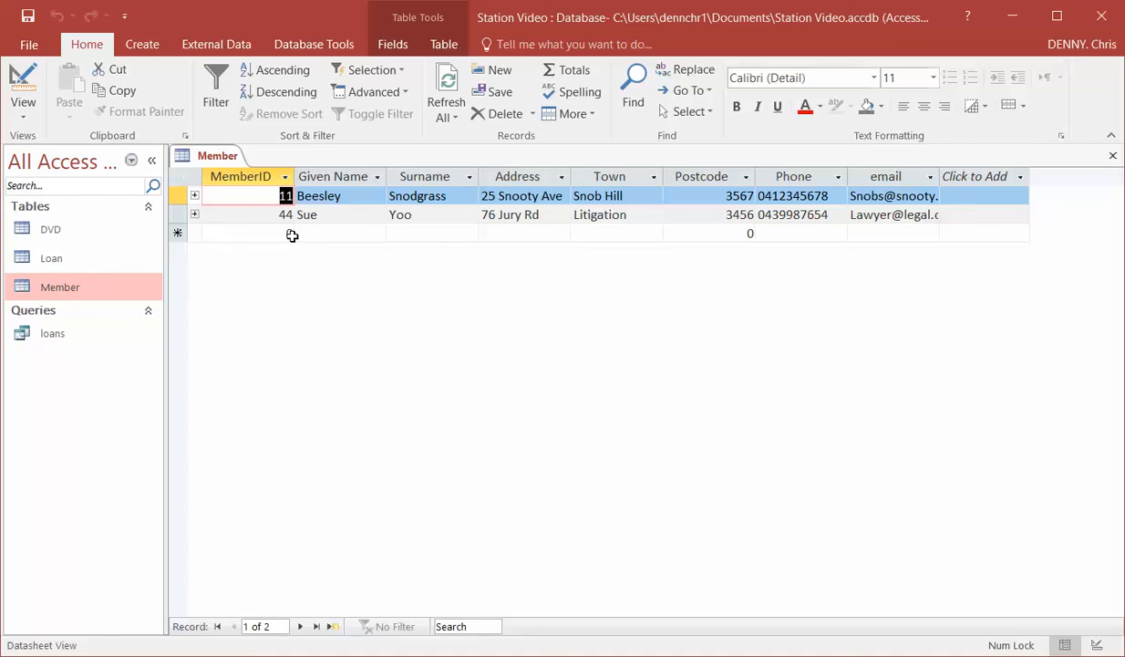
left_click(289, 233)
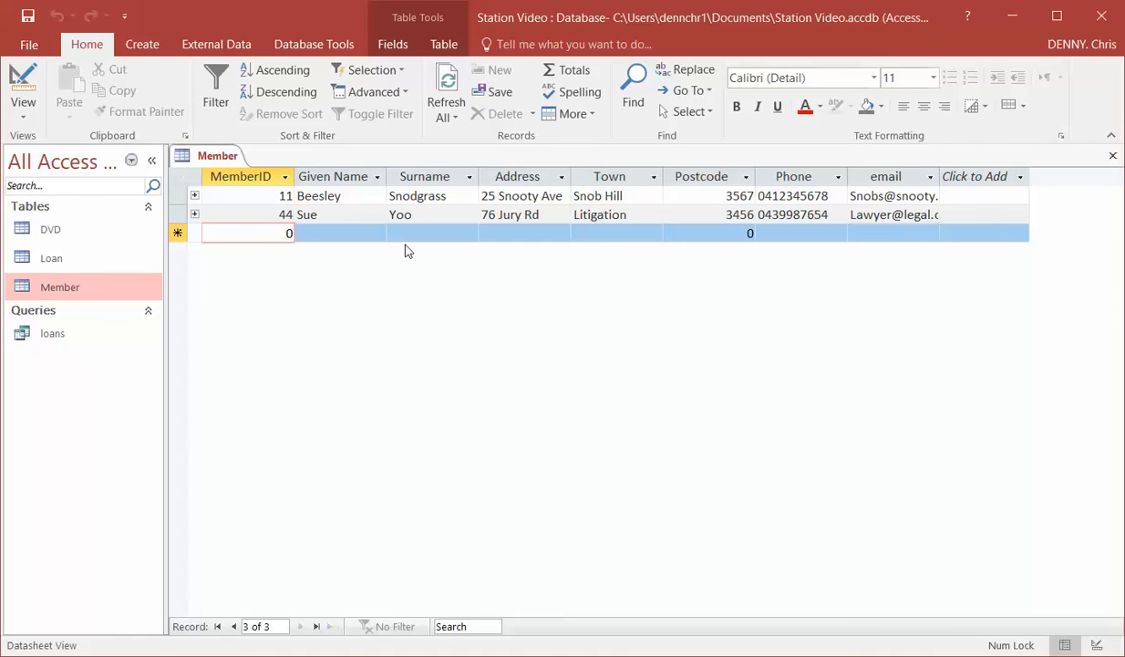
key("BackSpace")
type("46")
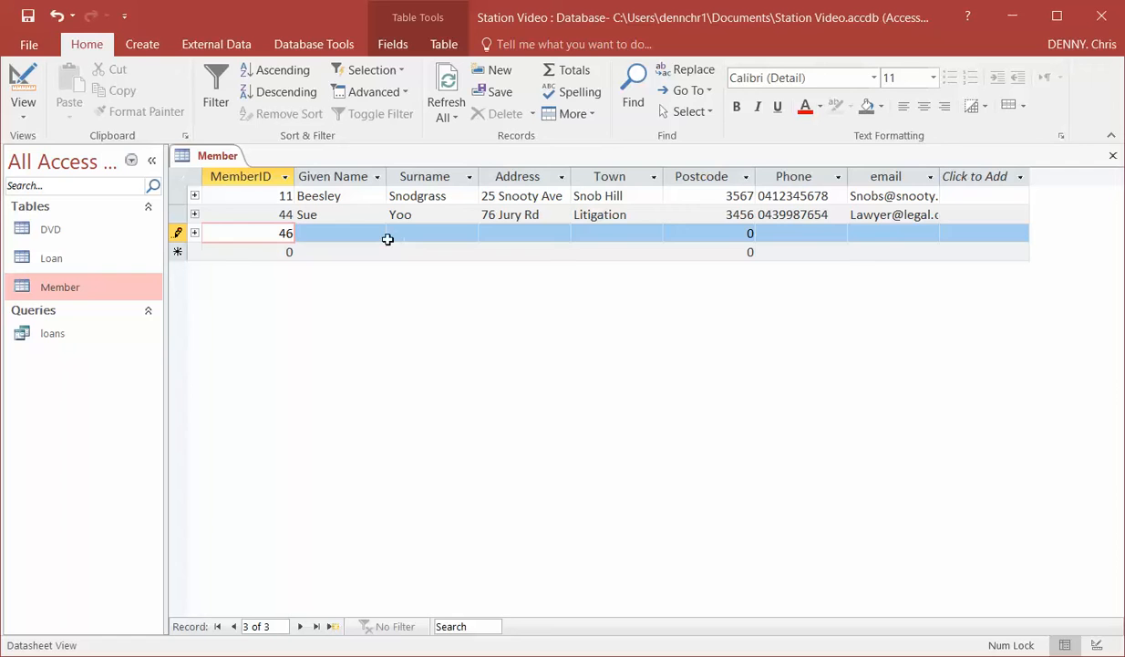
Fill in the new record's given name, surname, address and town.
left_click(361, 234)
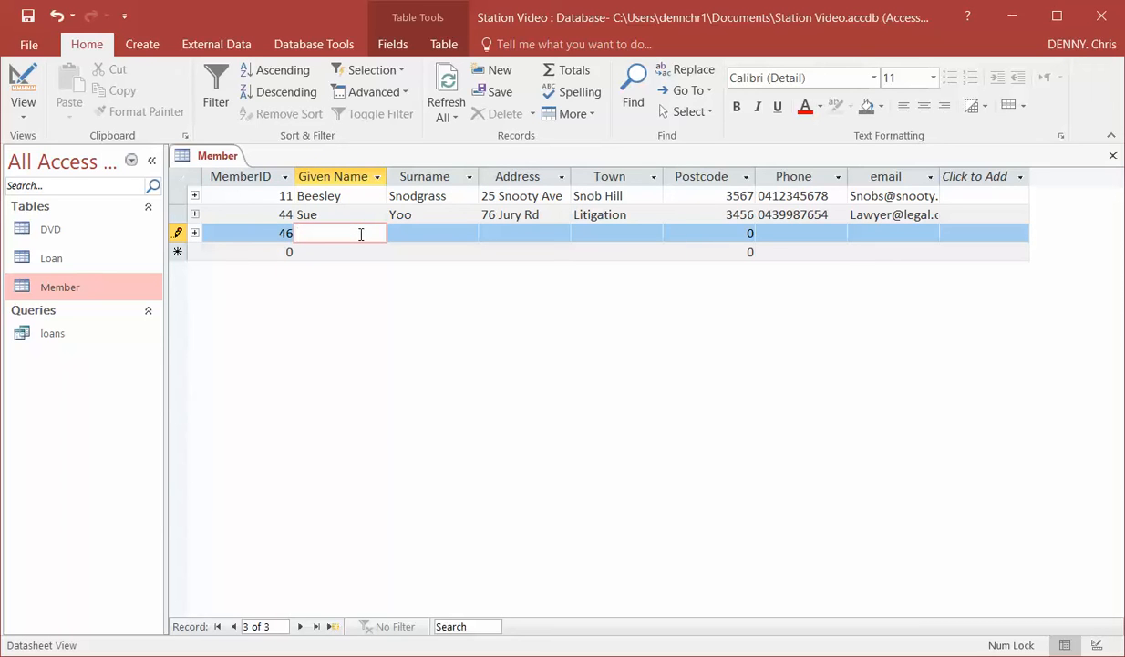
type("Slka")
key("BackSpace")
key("BackSpace")
key("BackSpace")
type("larty")
key("Tab")
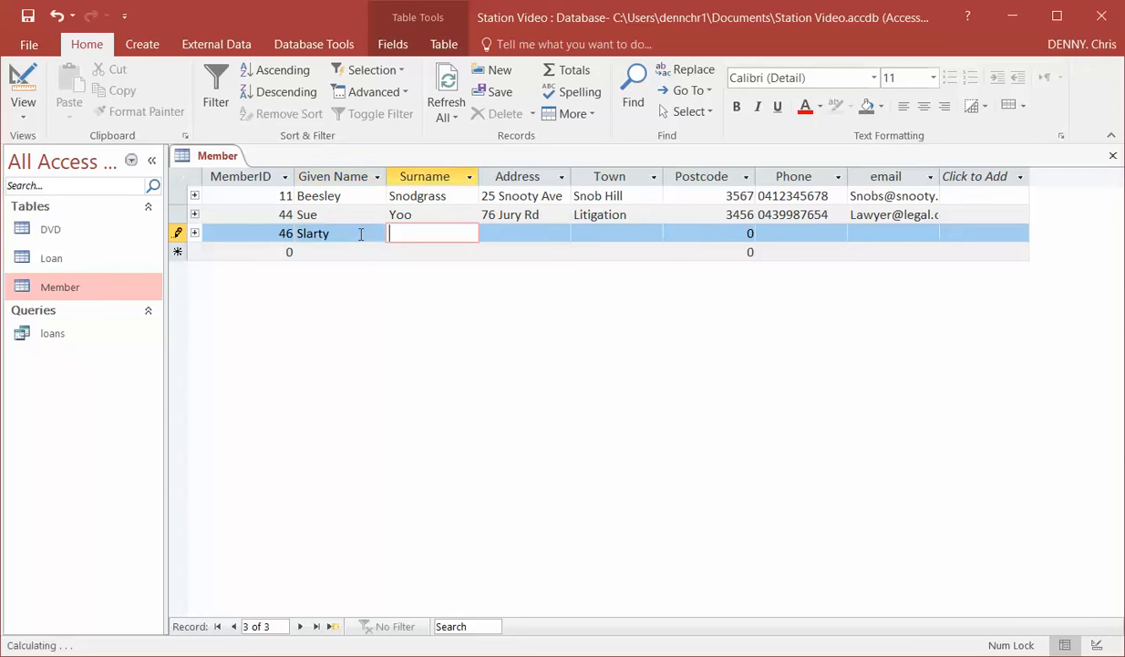
type("Bartfast")
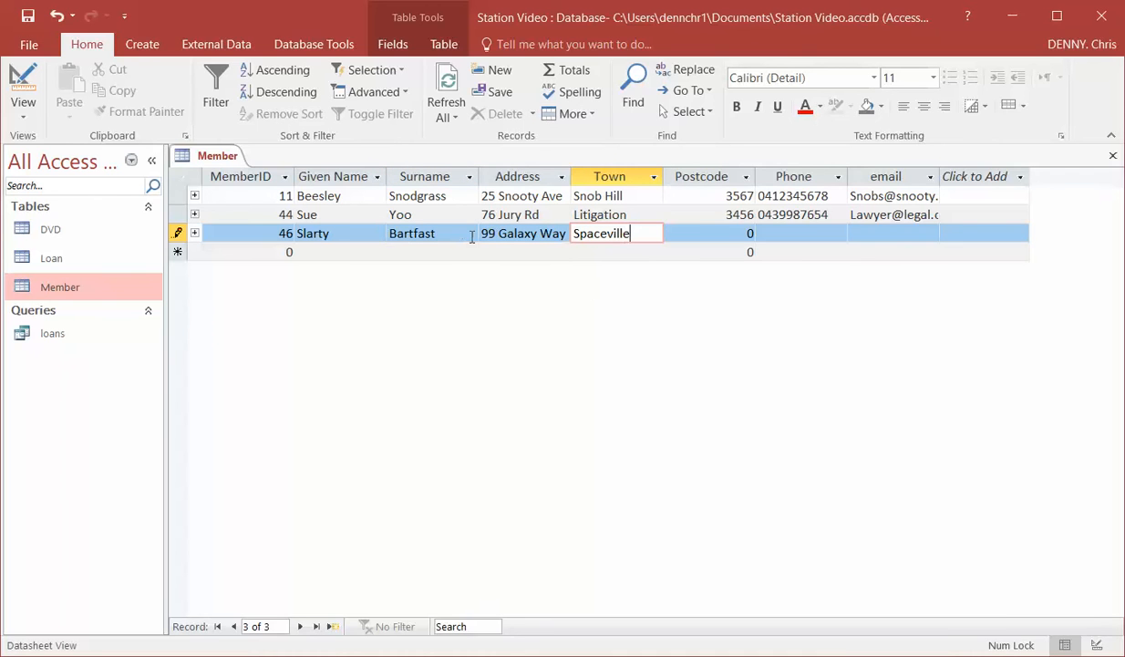
Test the input mask by entering 3789 as the new record's postcode and leaving the field.
left_click(750, 233)
key("BackSpace")
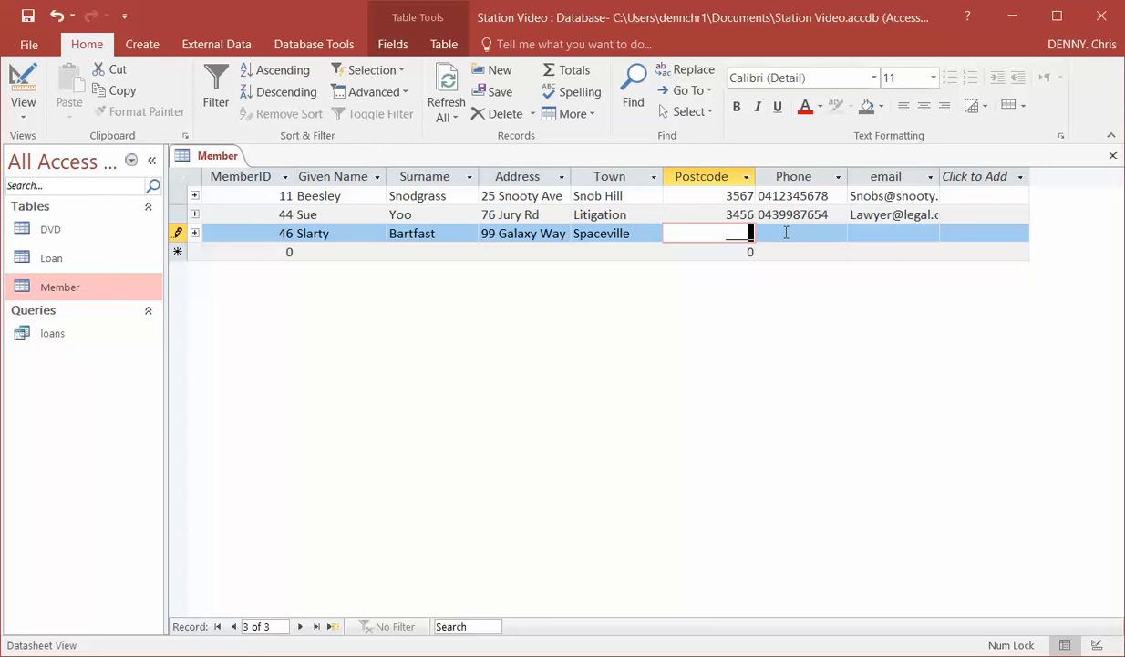
type("3")
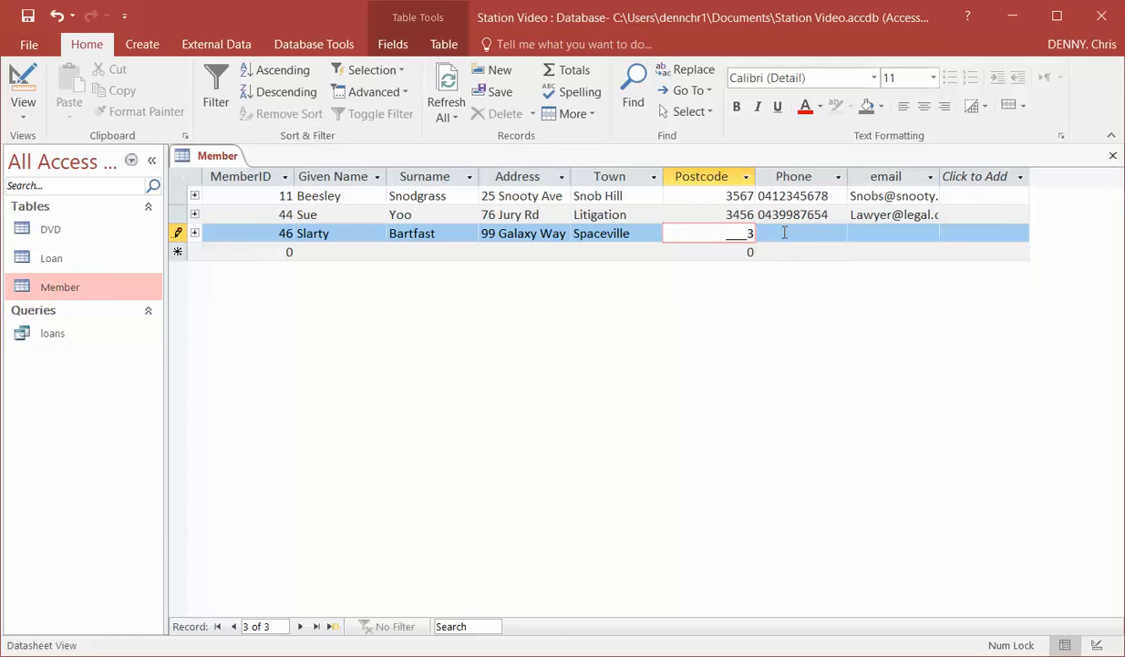
key("BackSpace")
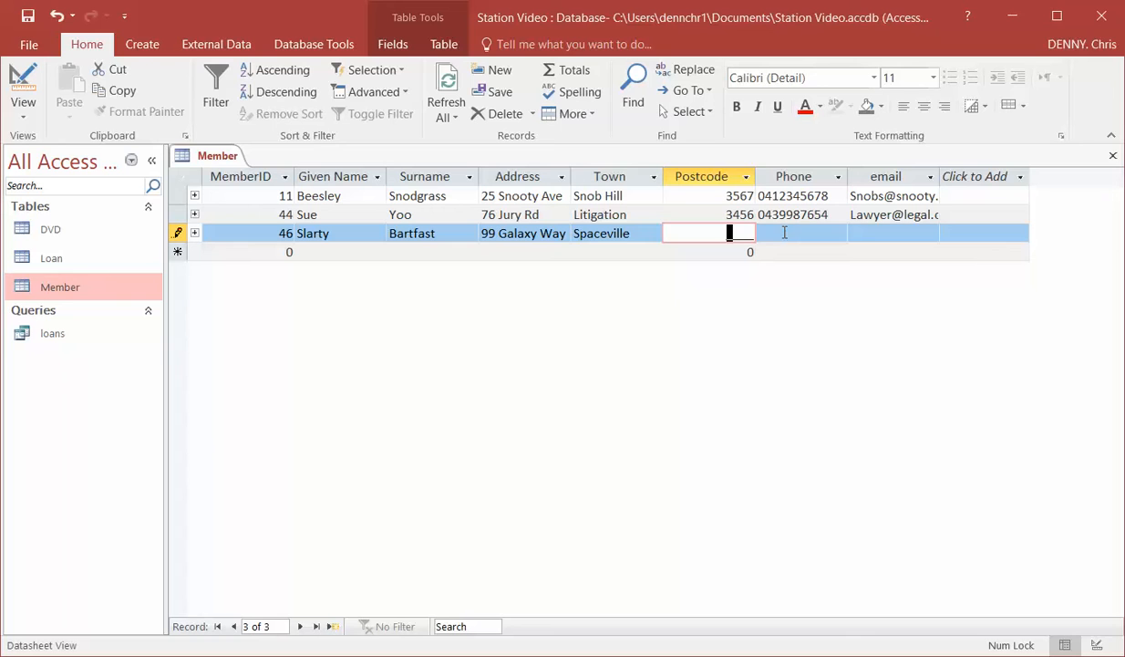
type("3789")
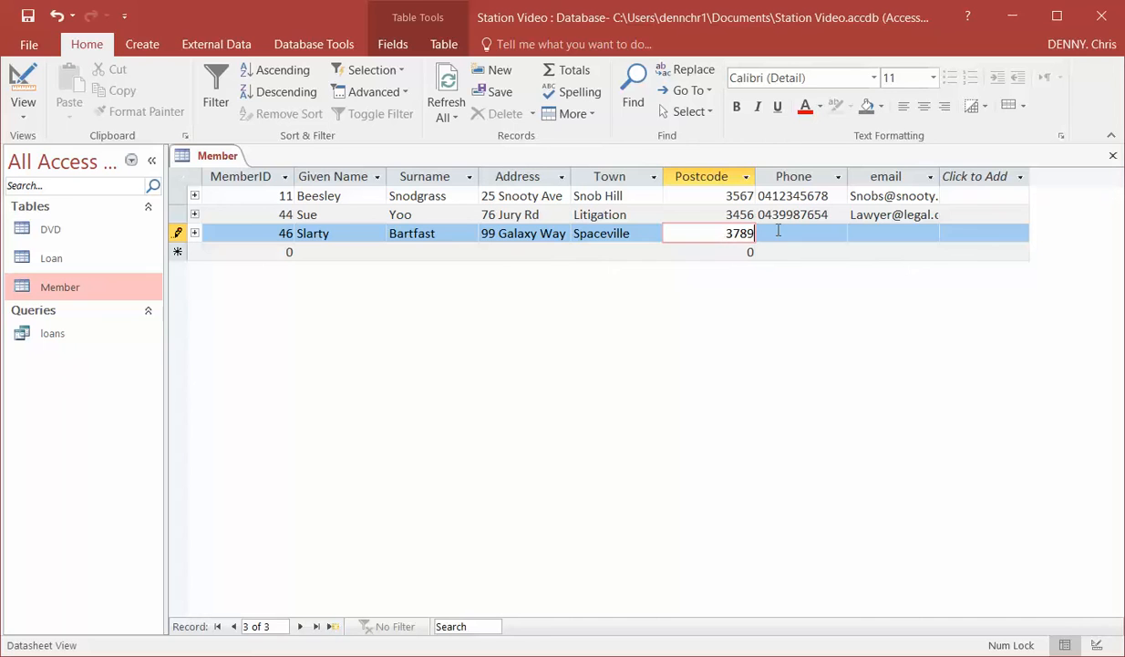
left_click(782, 236)
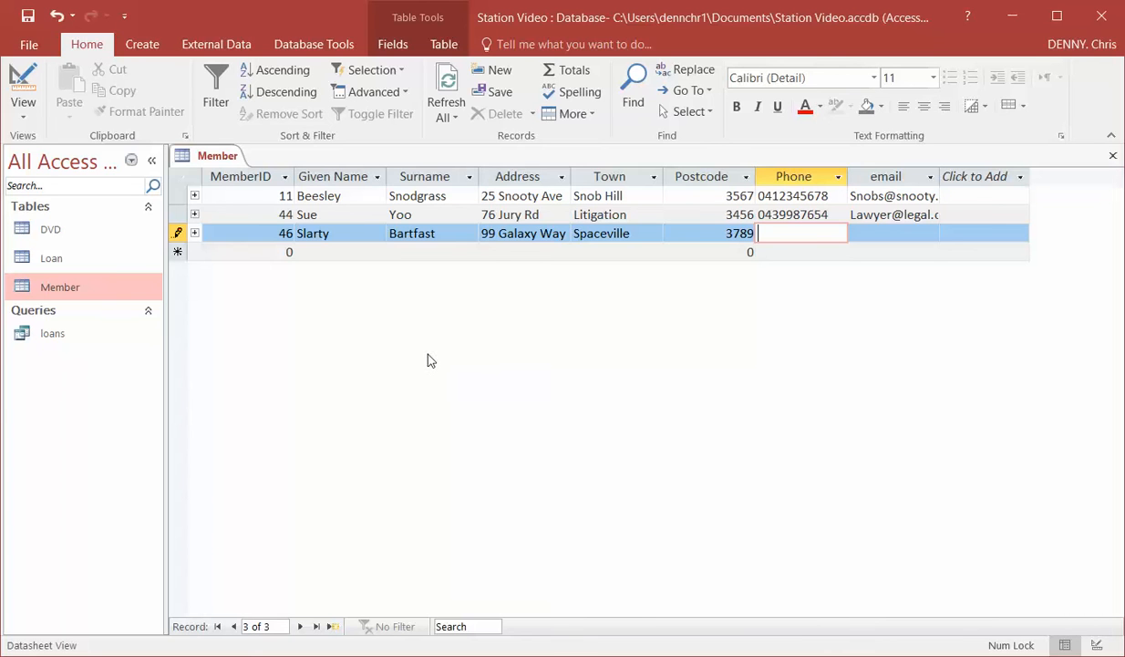
Clear the postcode from the new member record.
left_click_drag(728, 233, 750, 234)
left_click(750, 233)
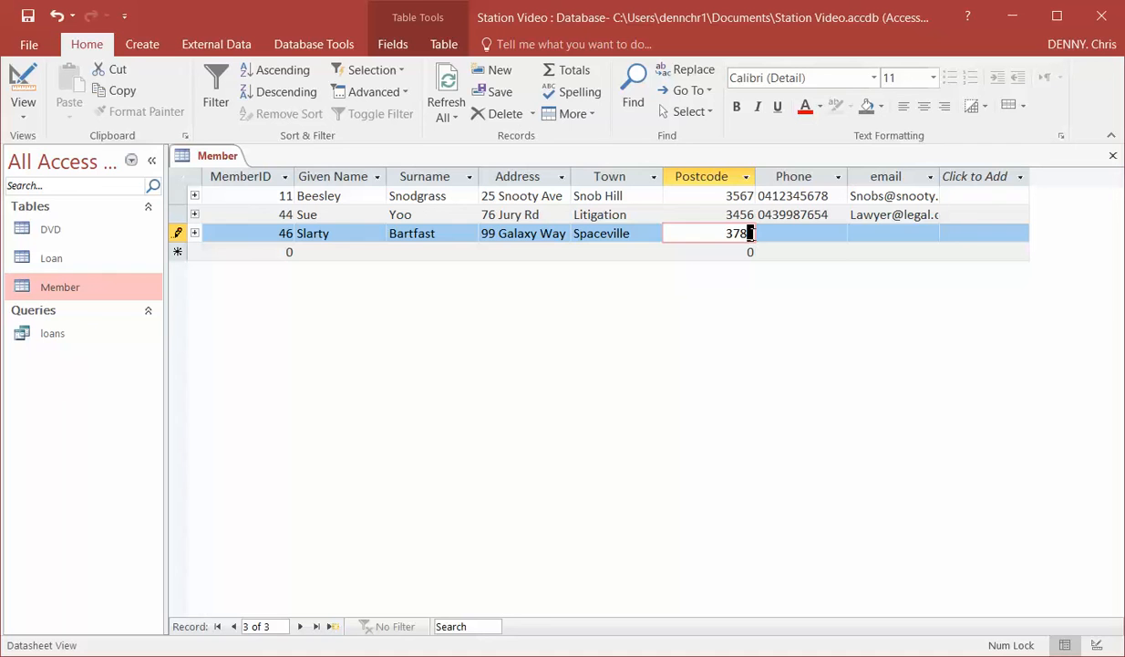
key("BackSpace")
key("BackSpace")
key("BackSpace")
key("BackSpace")
Delete the newly added third record from the Member table.
left_click(177, 215)
left_click(177, 233)
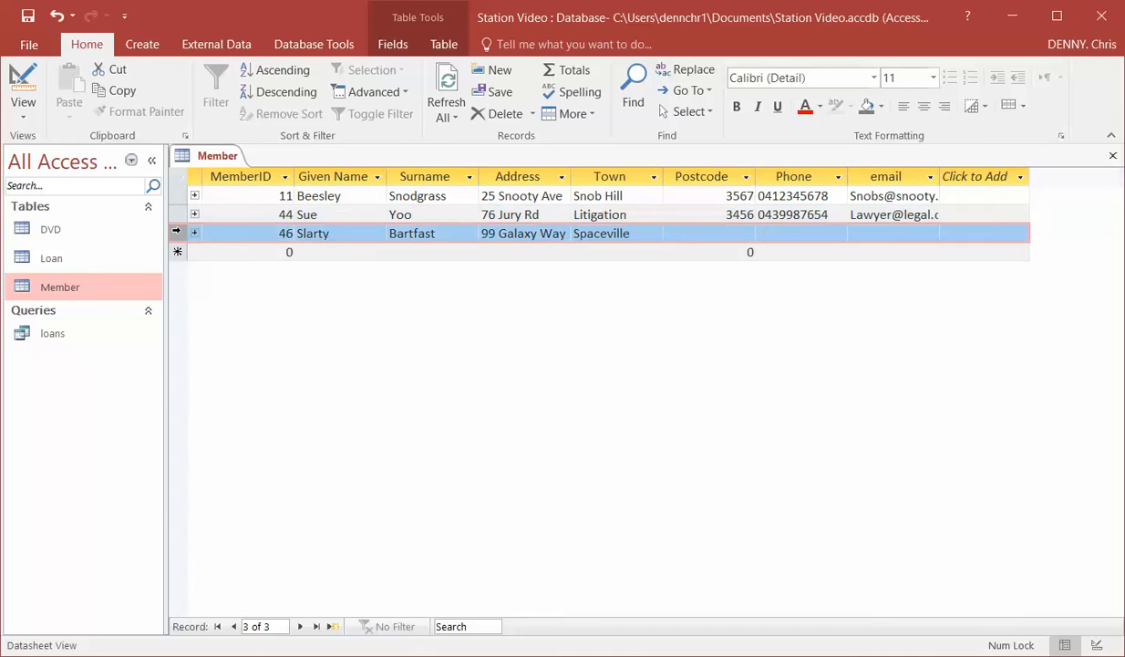
right_click(177, 233)
left_click(232, 266)
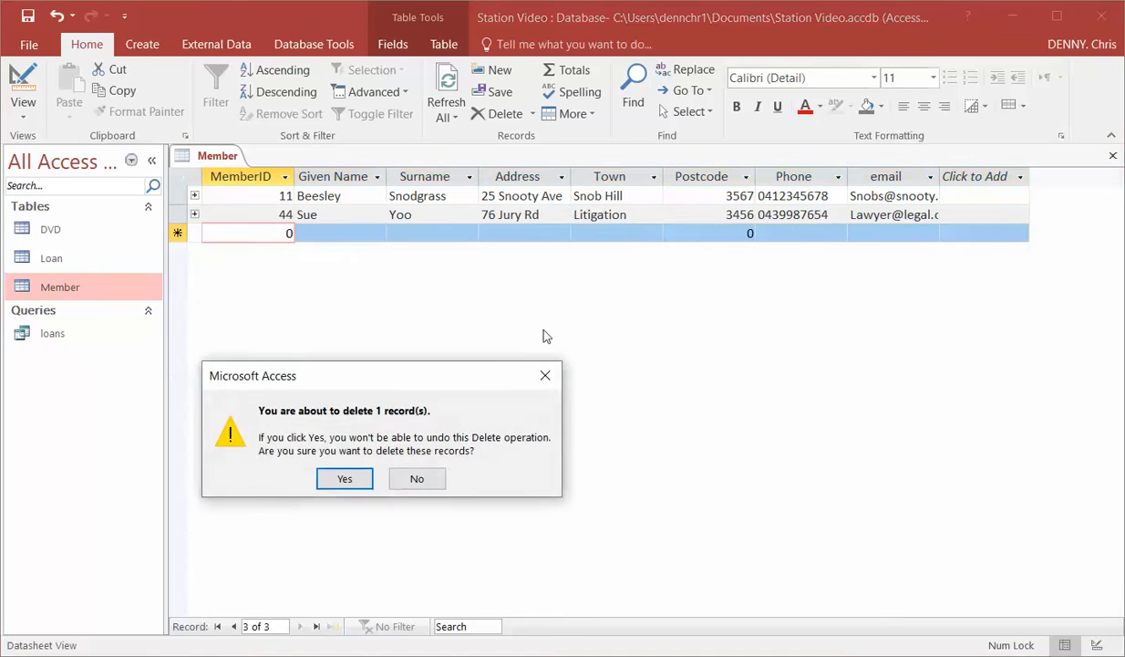
left_click(337, 477)
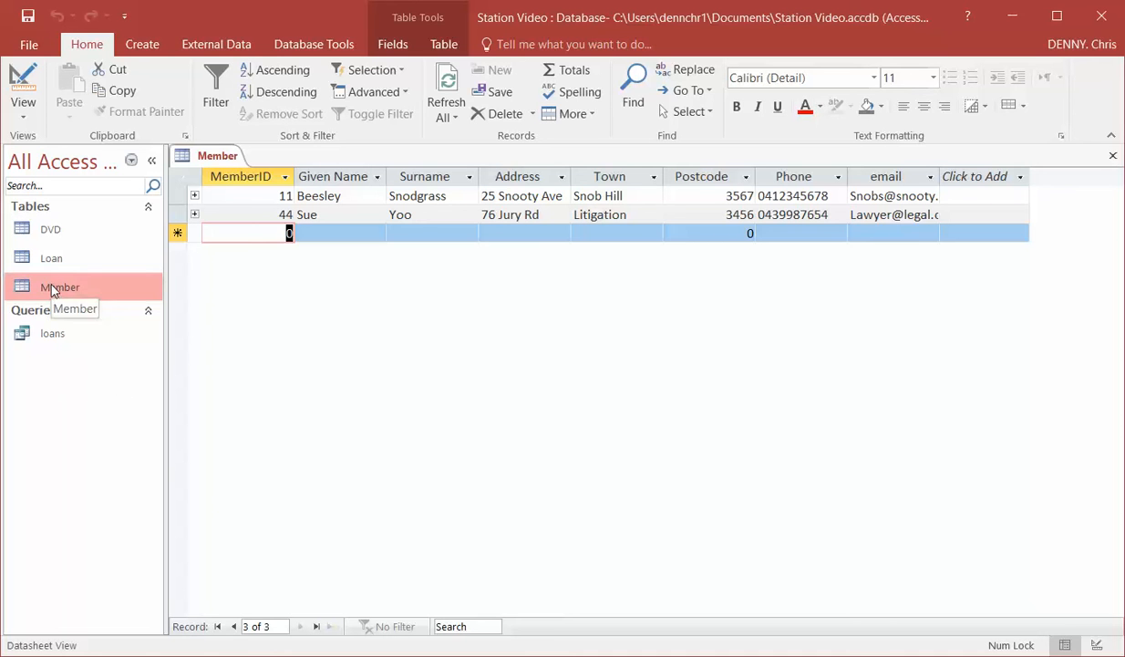
In Design View, set Postcode's validation rule to >2999 And <4000 with validation text "Enter a Victorian Postcode starting with 3", and close the table.
left_click(14, 82)
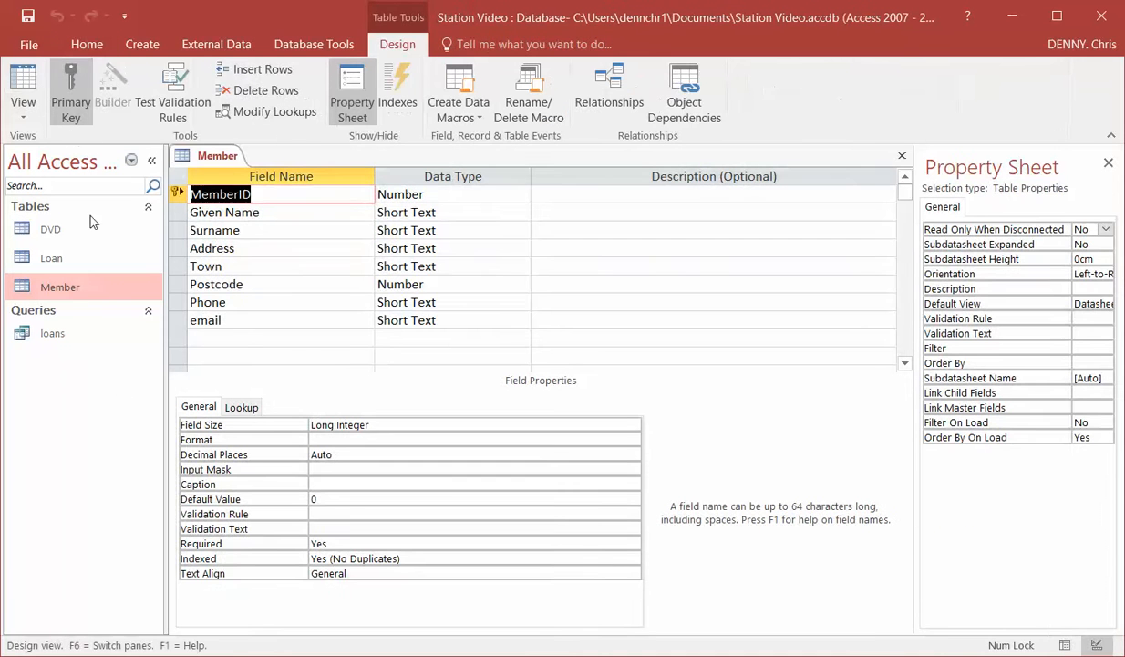
left_click(231, 284)
left_click(230, 285)
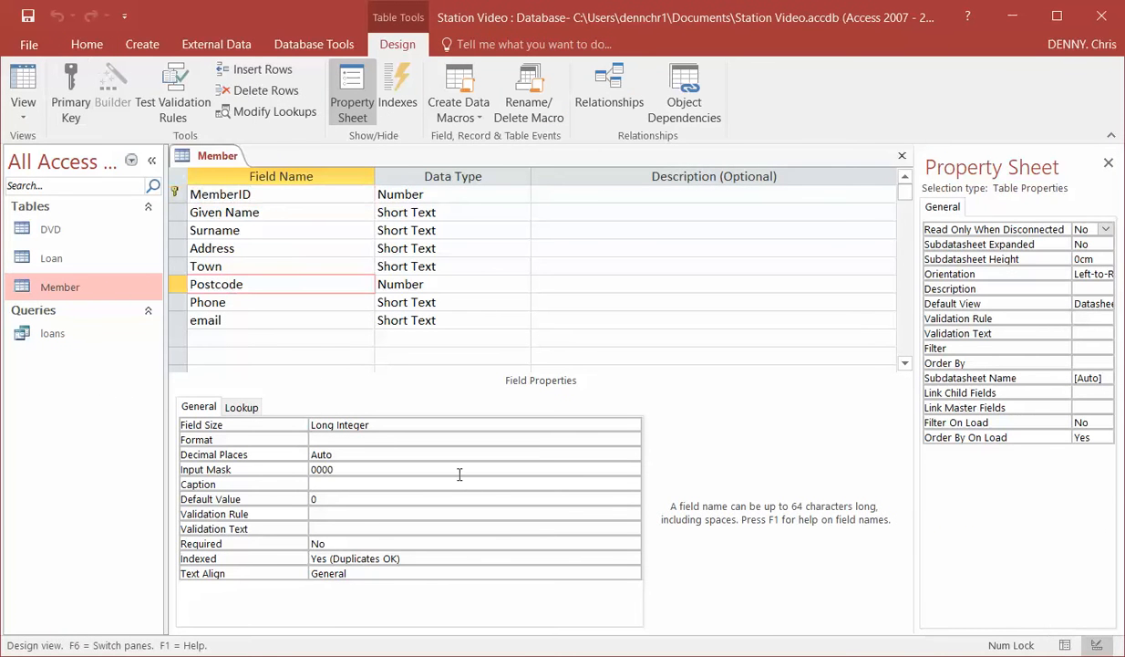
left_click(337, 514)
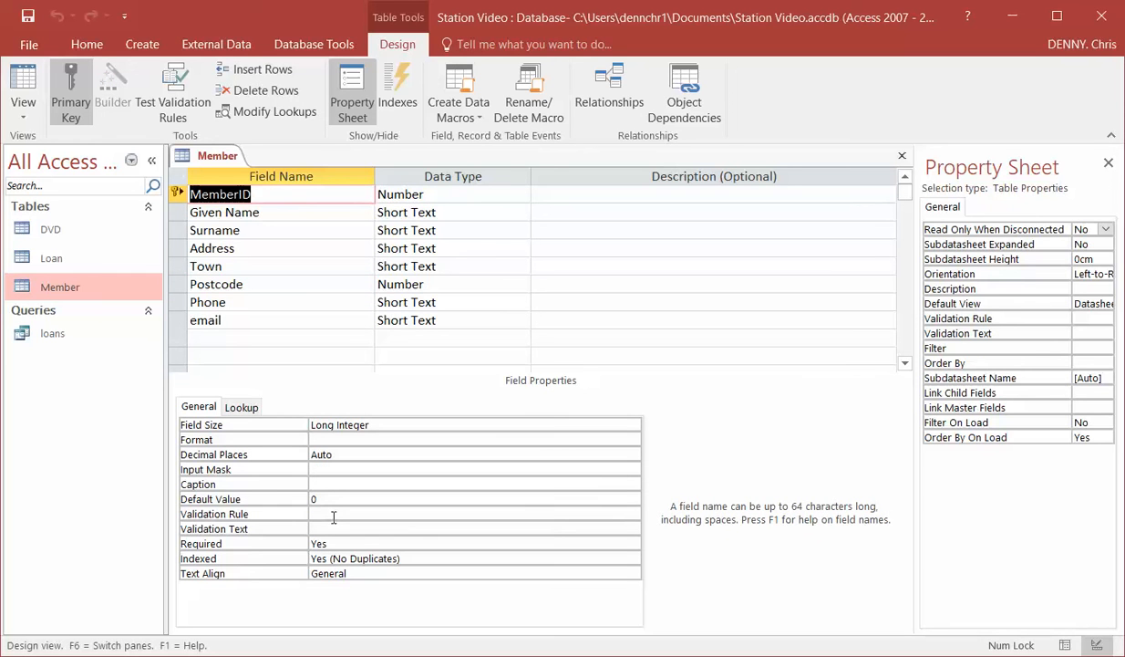
left_click(238, 285)
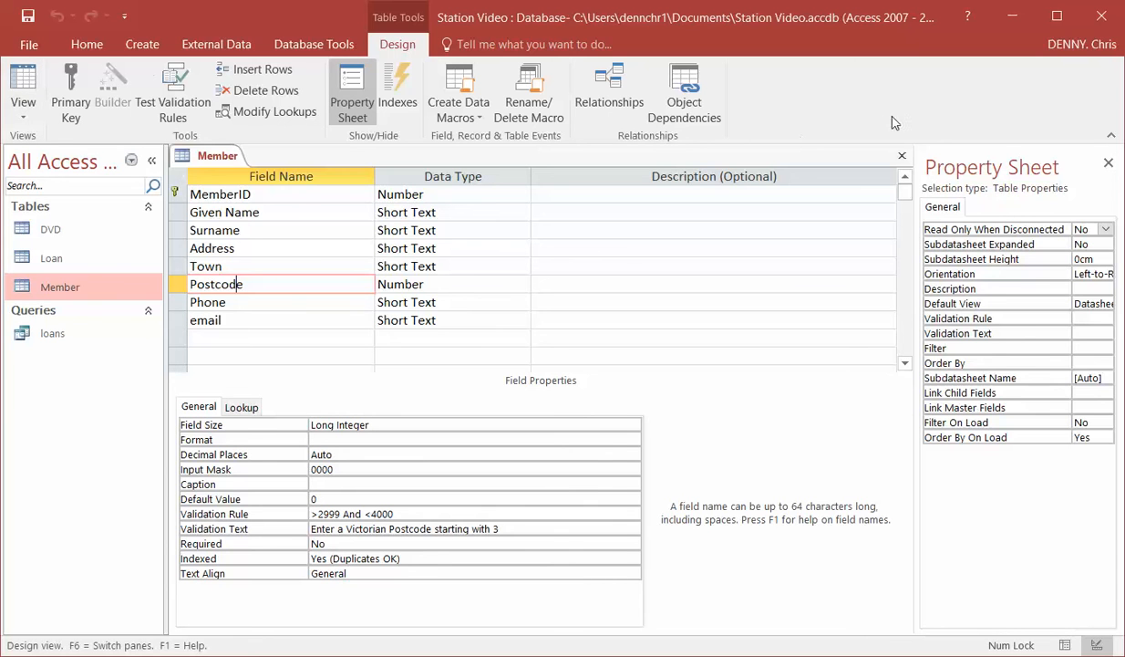
left_click(902, 157)
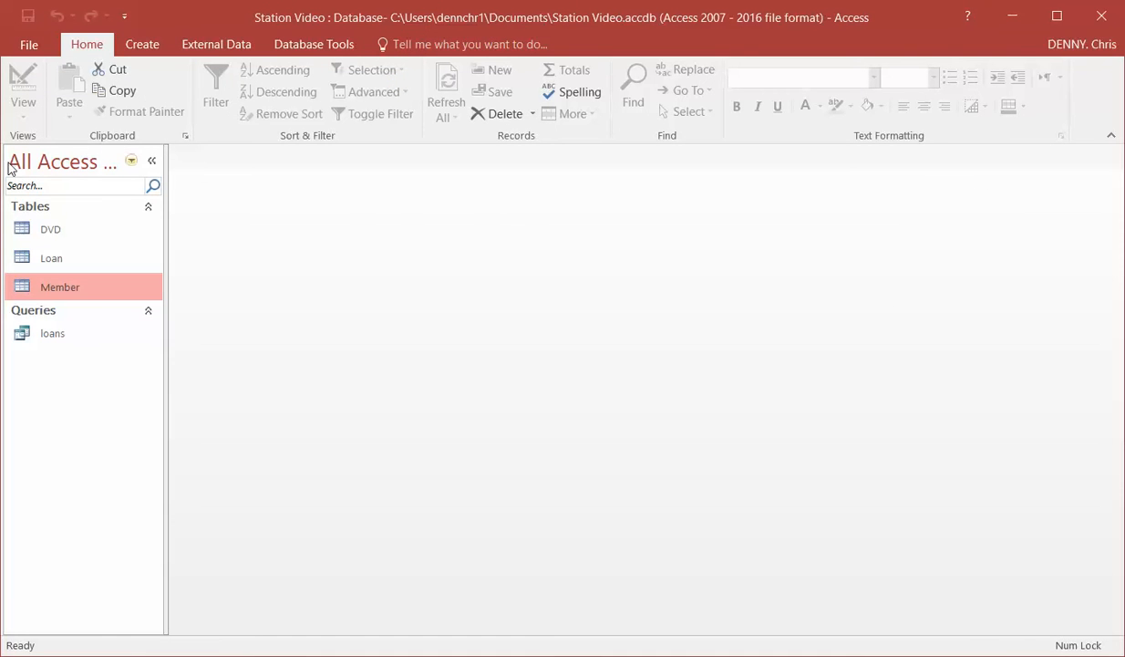
Reopen the Member table and add a record with a member ID, given name, surname, address and town.
double_click(89, 289)
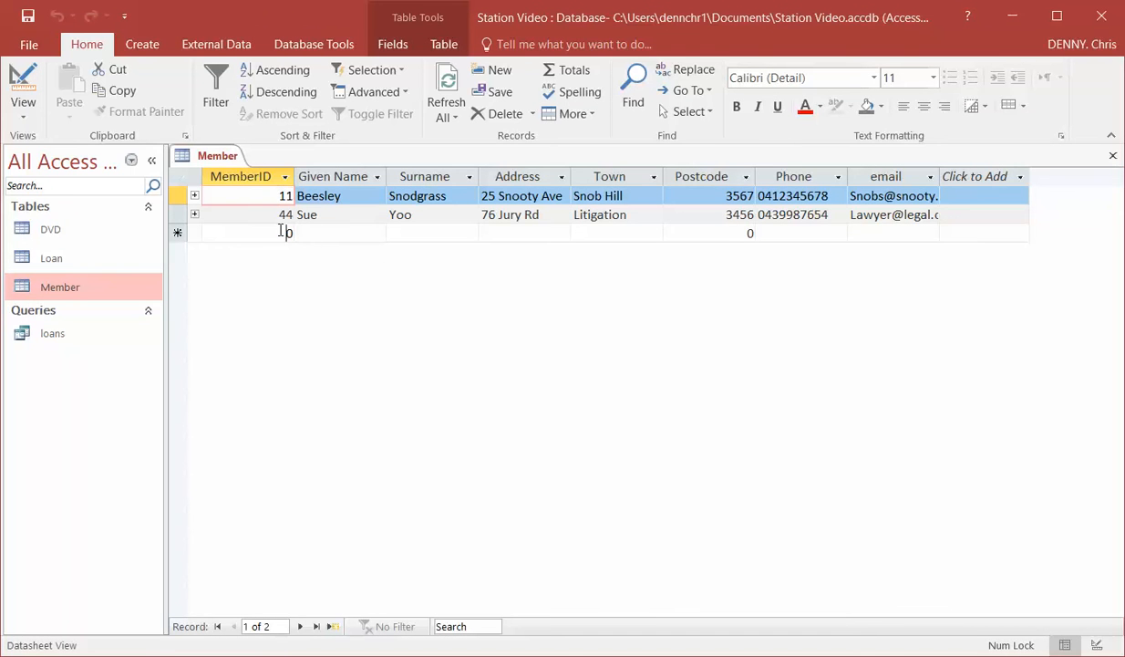
left_click(279, 232)
type("46")
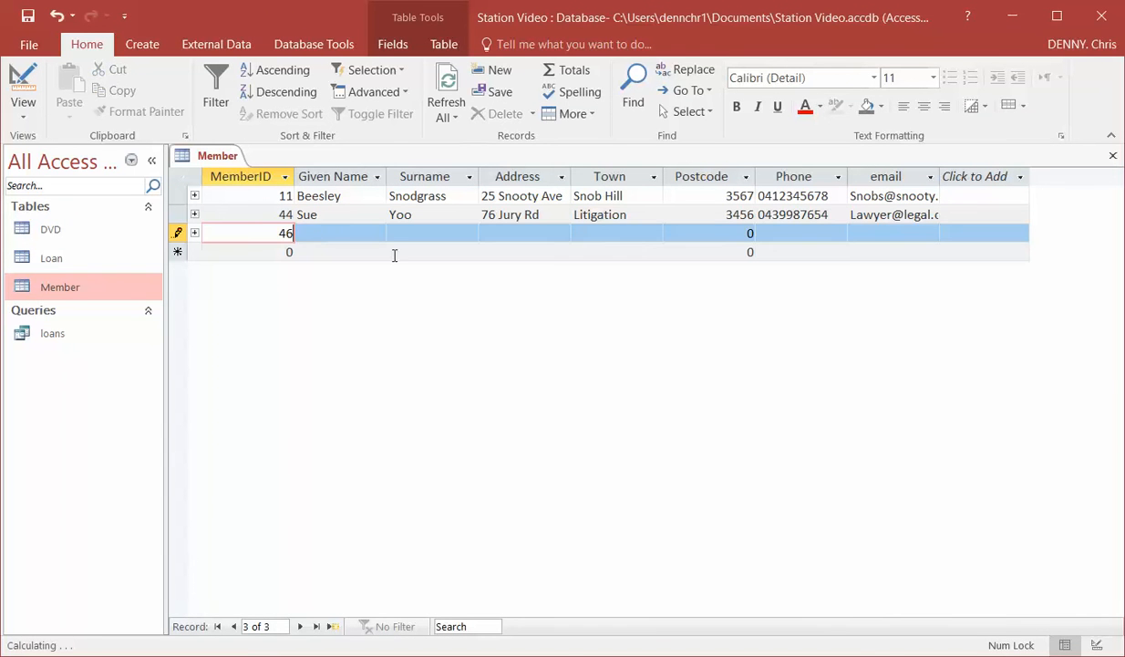
left_click(333, 236)
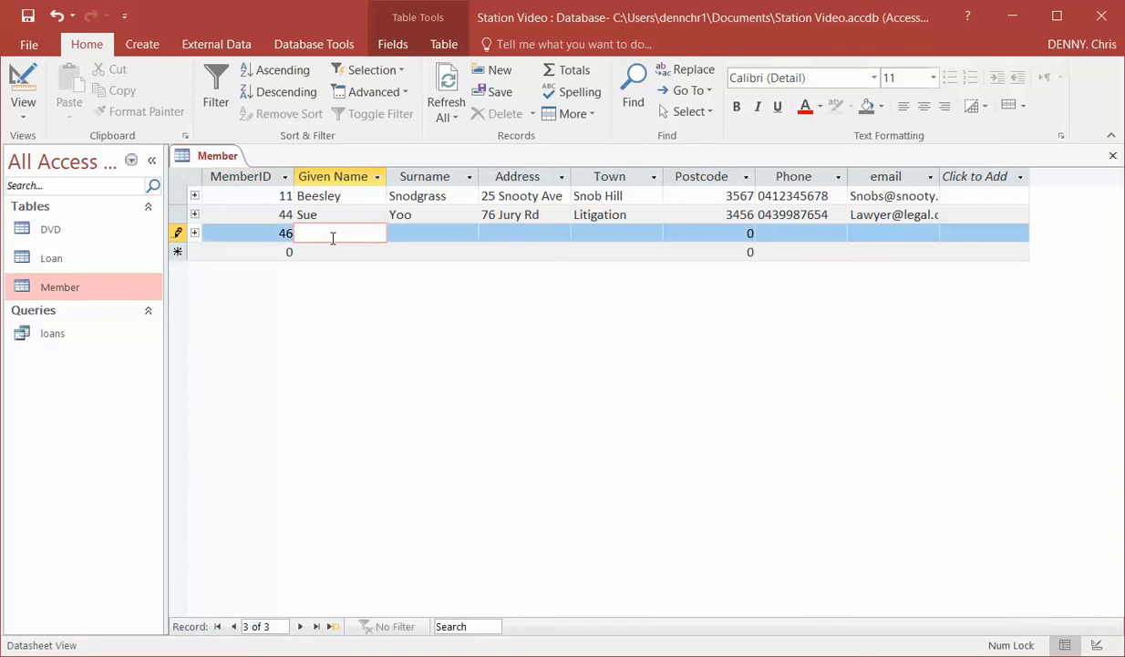
type("Slarty")
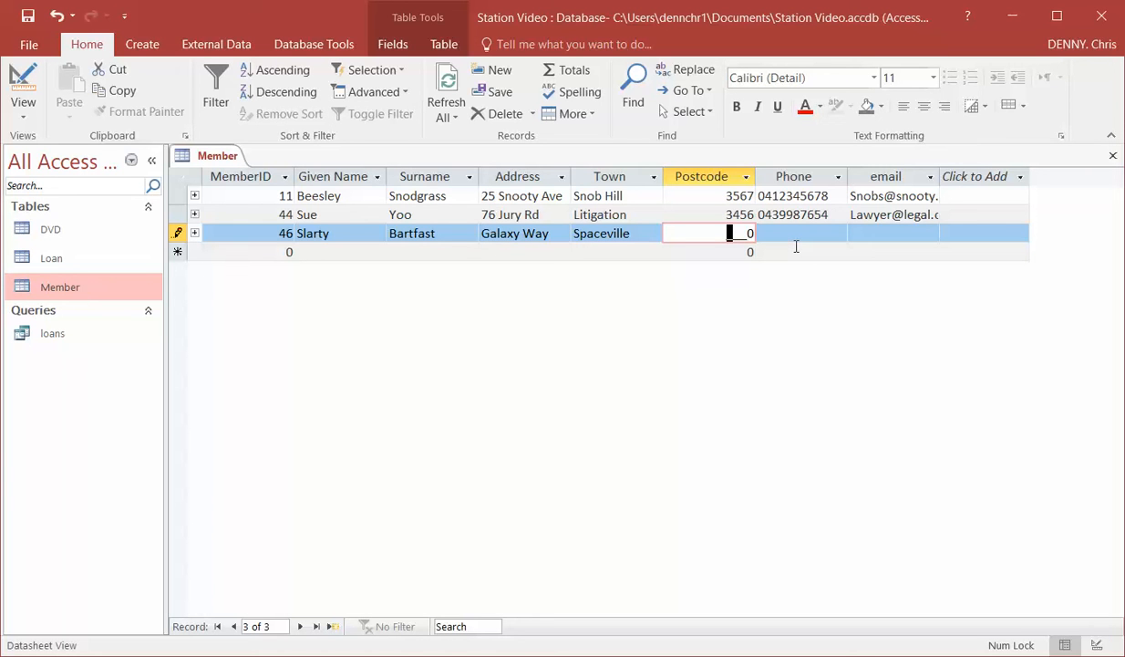
Test the validation rule by trying to enter 2345 as the new record's postcode.
type("2345")
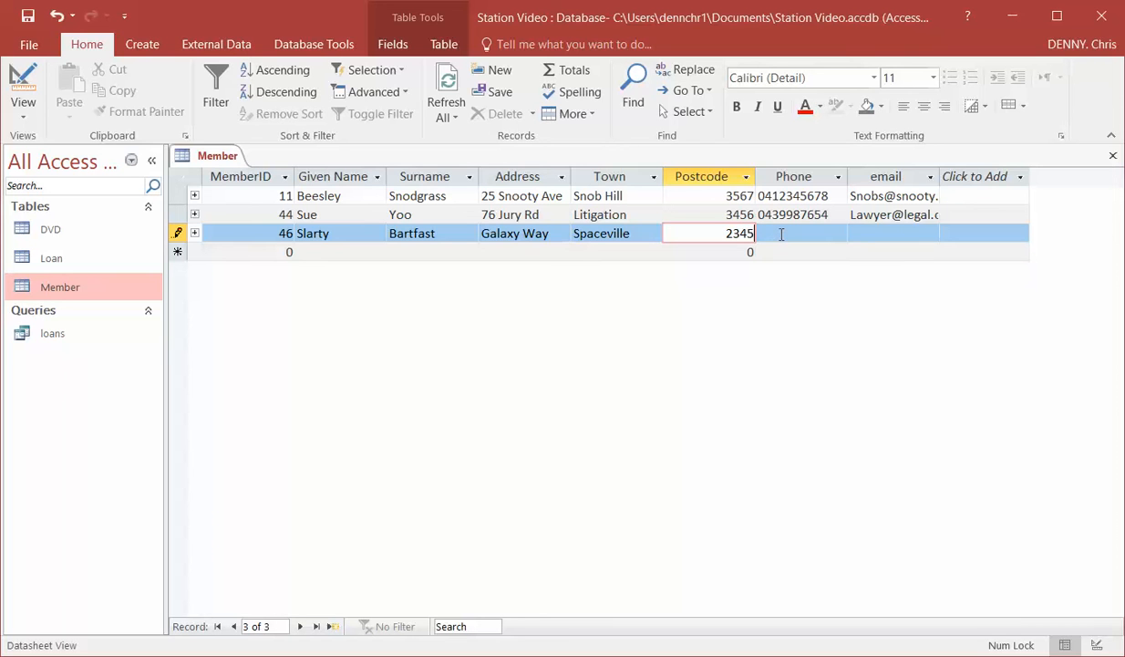
left_click(782, 236)
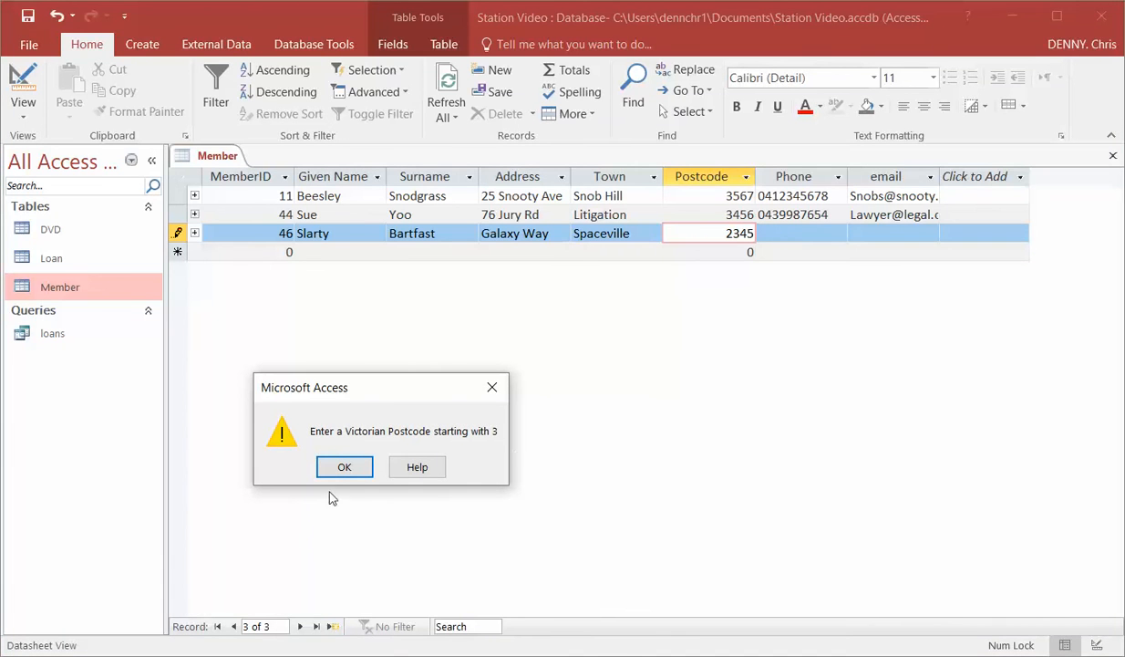